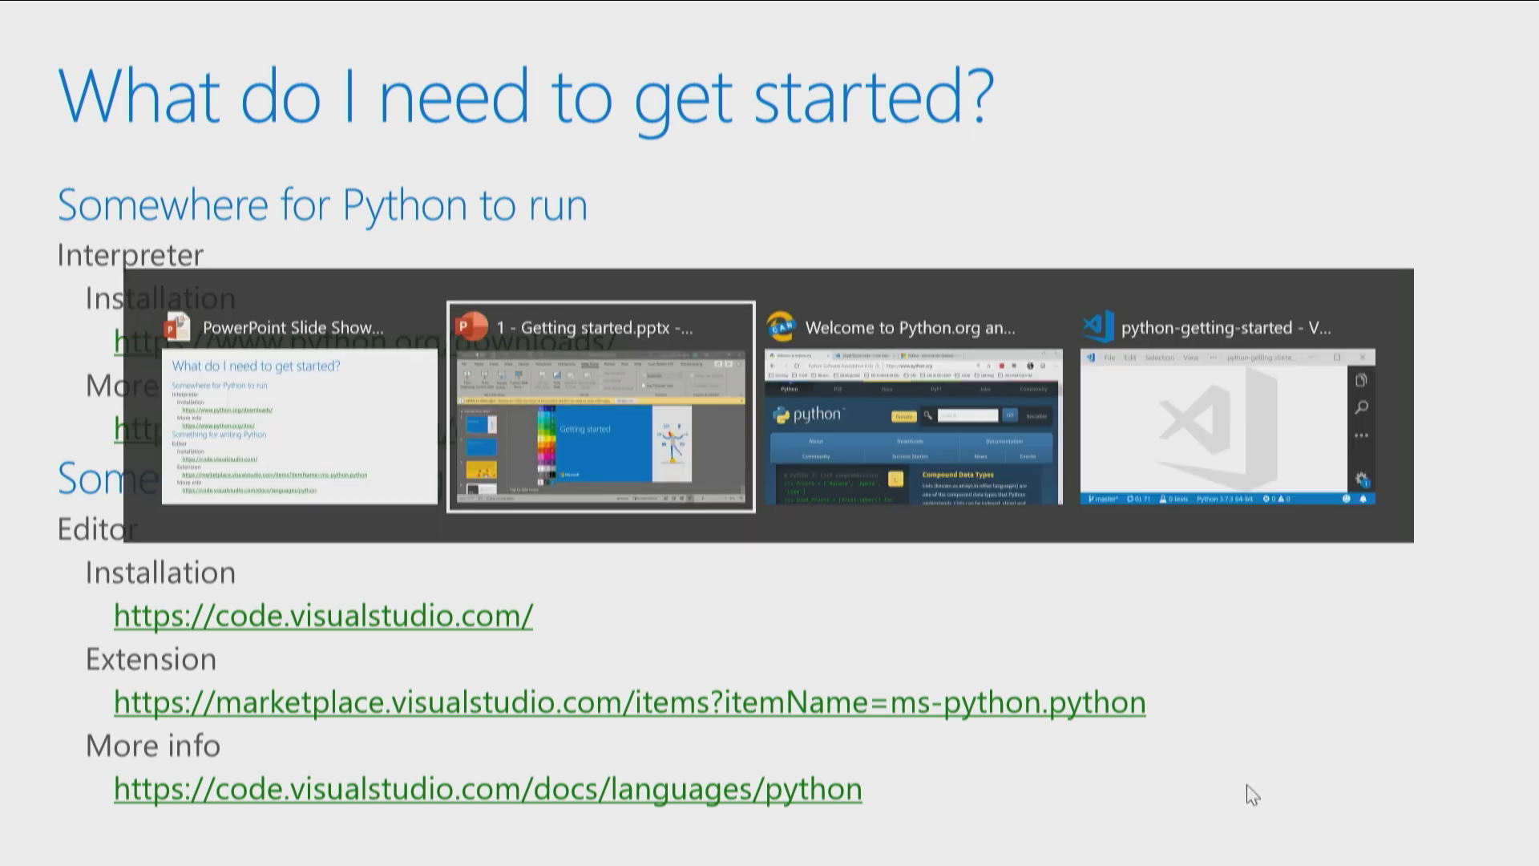
key(alt+Tab)
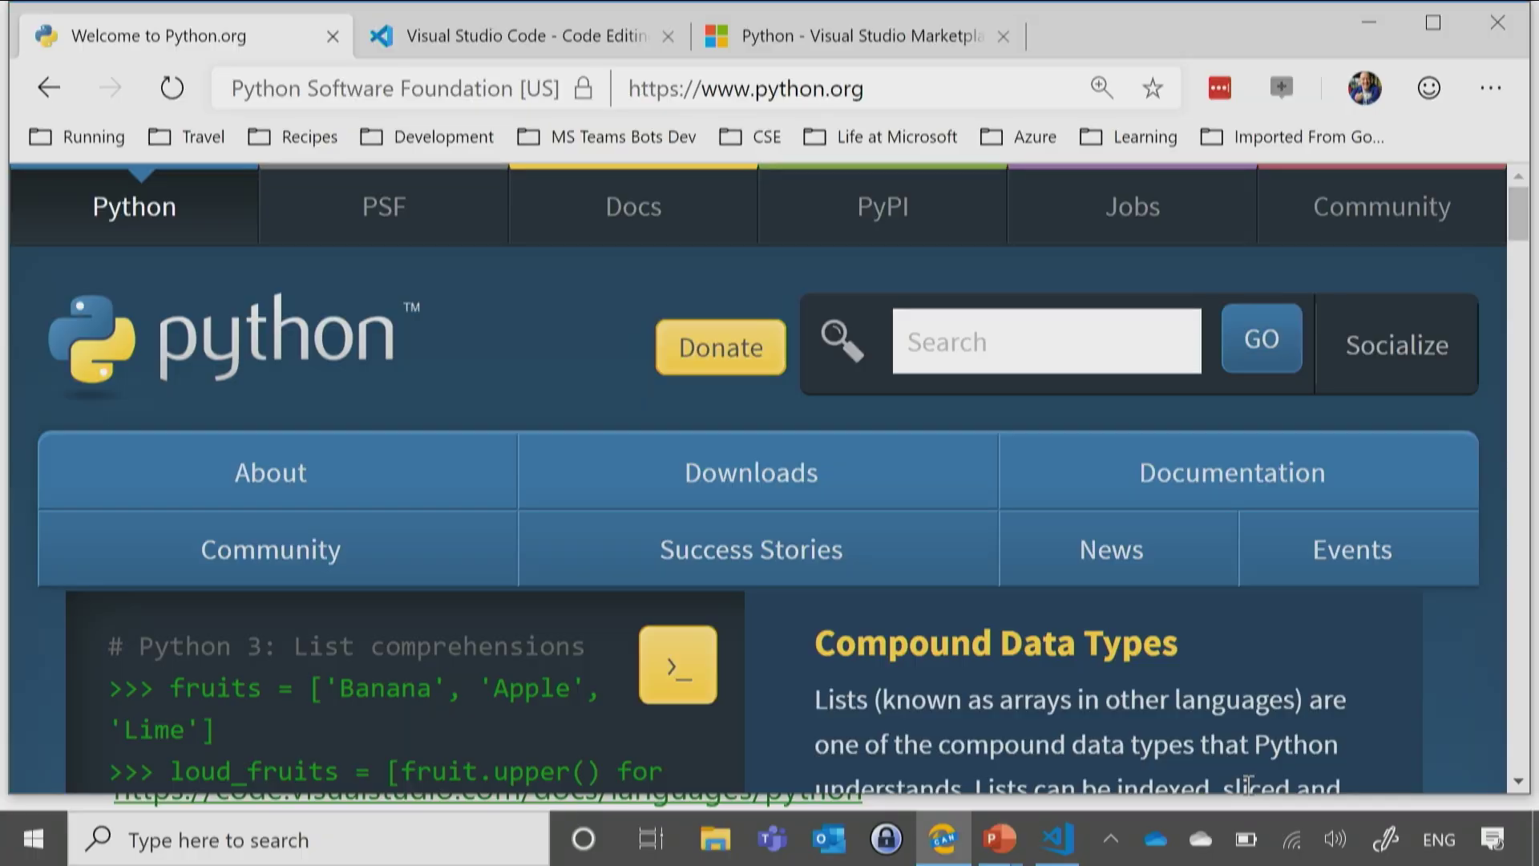
Switch to Edge maximized and show python.org's Downloads page with the Python 3.7.3 installer
key(super+Up)
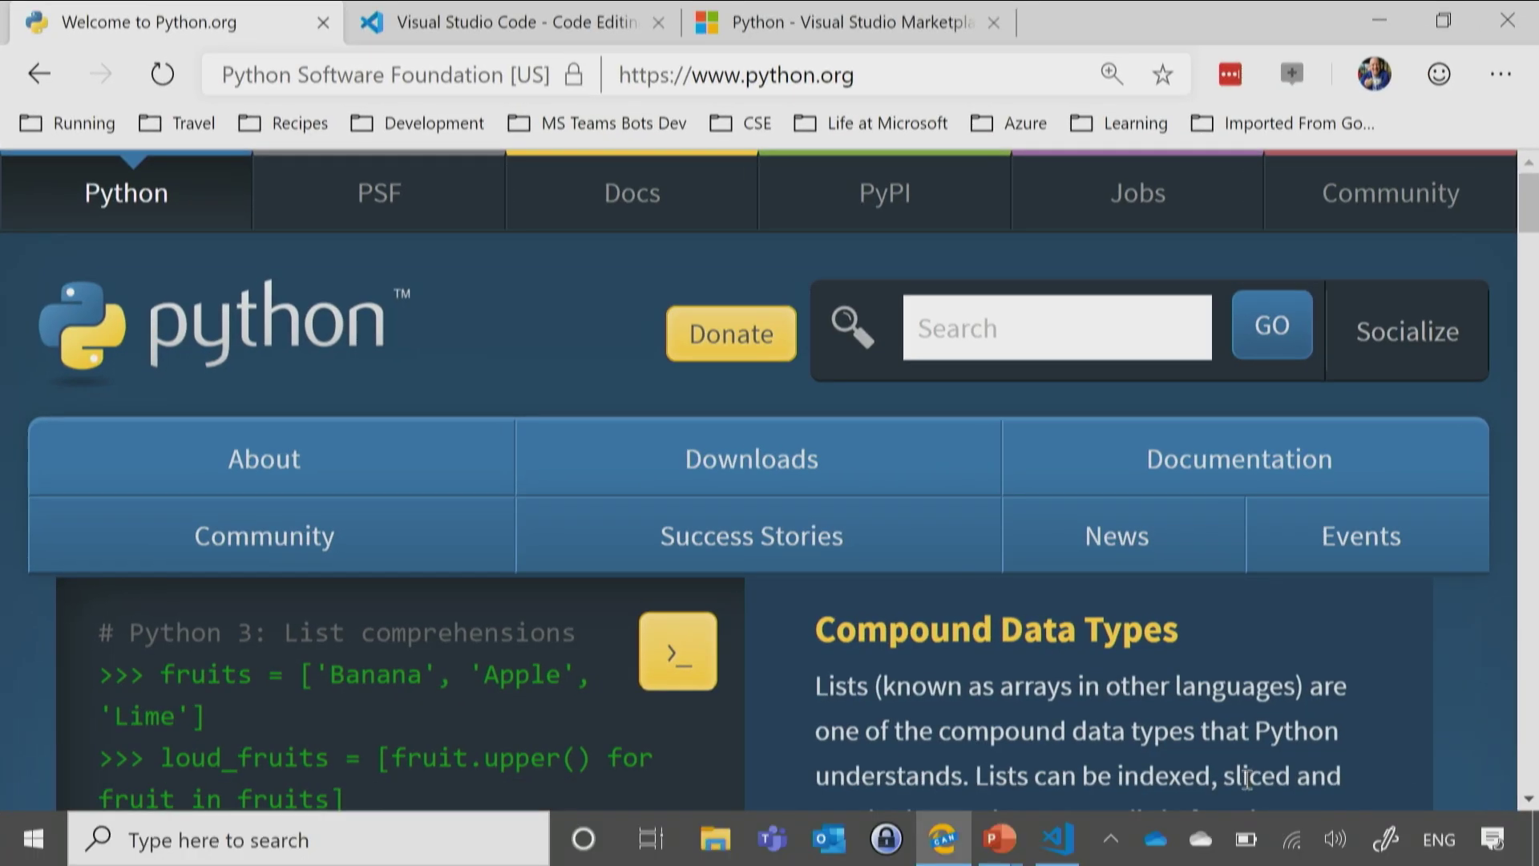
click(857, 467)
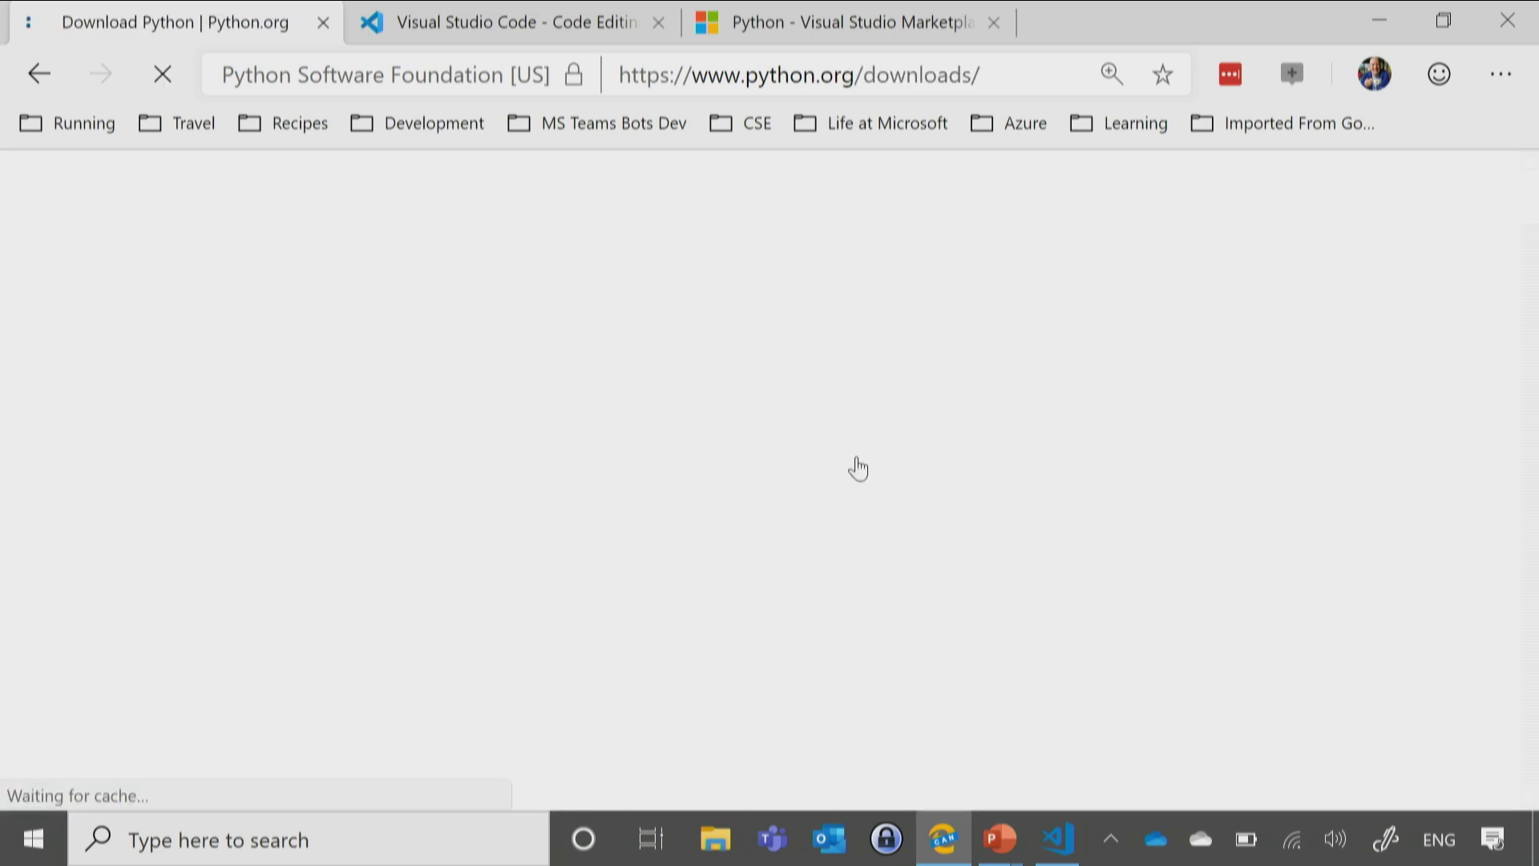
scroll(857, 468, down, 2)
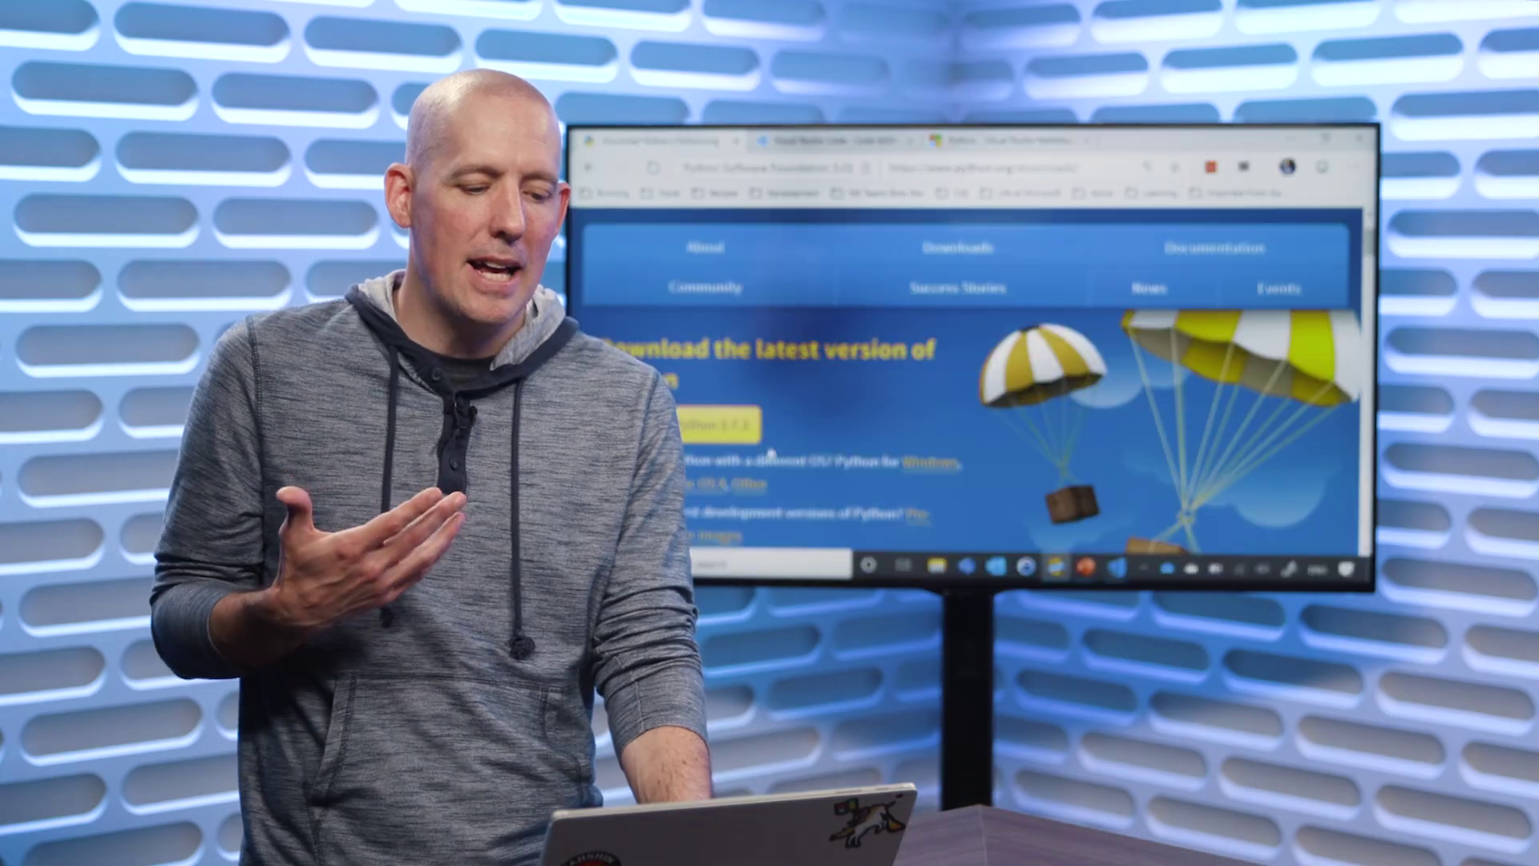
Show the VS Code site, then the Marketplace page for Microsoft's Python extension
key(ctrl+Tab)
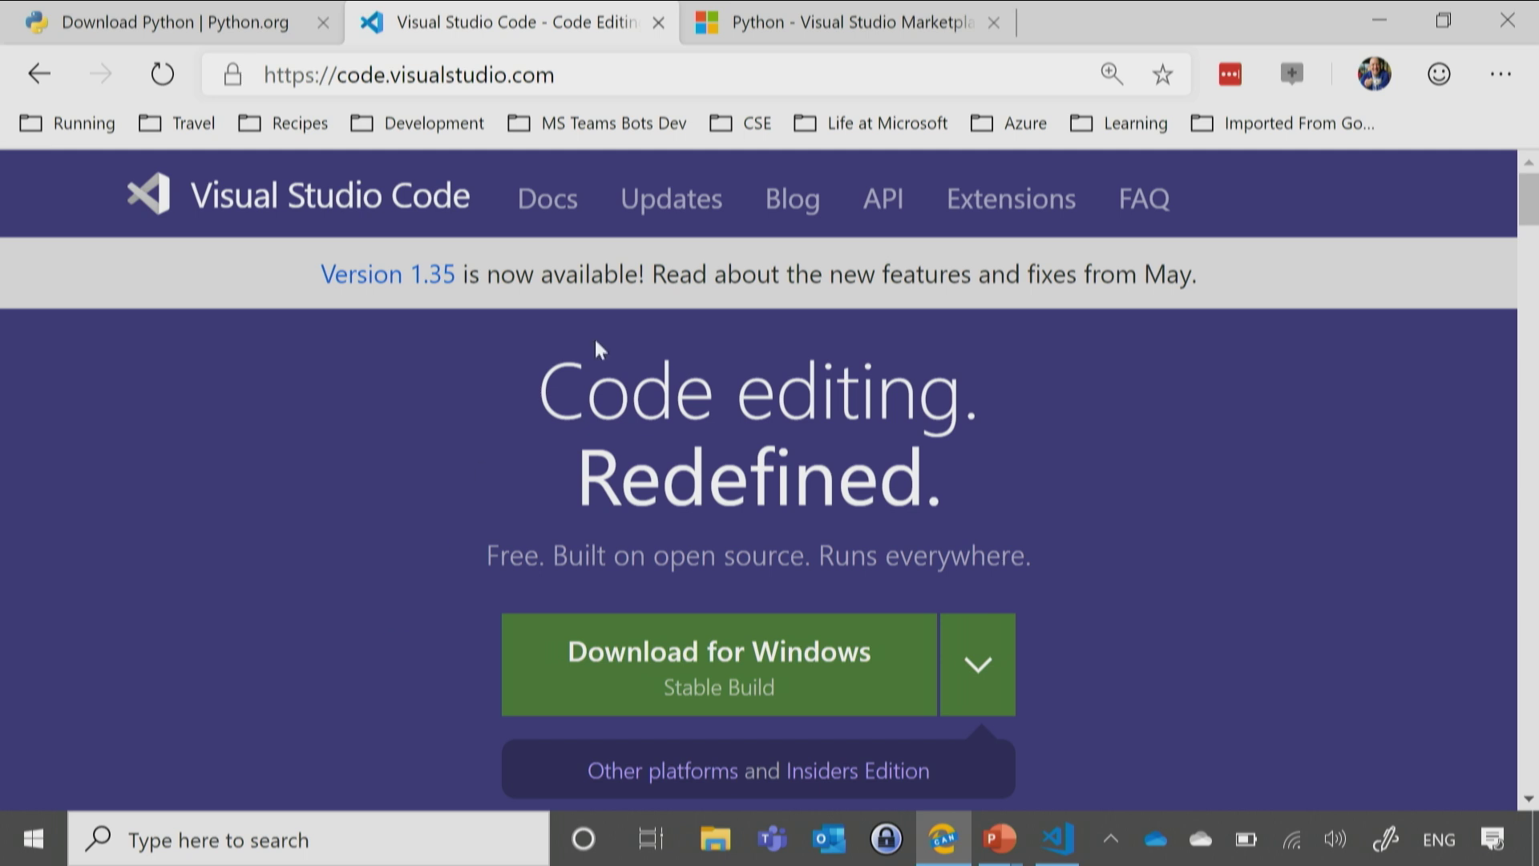
click(889, 13)
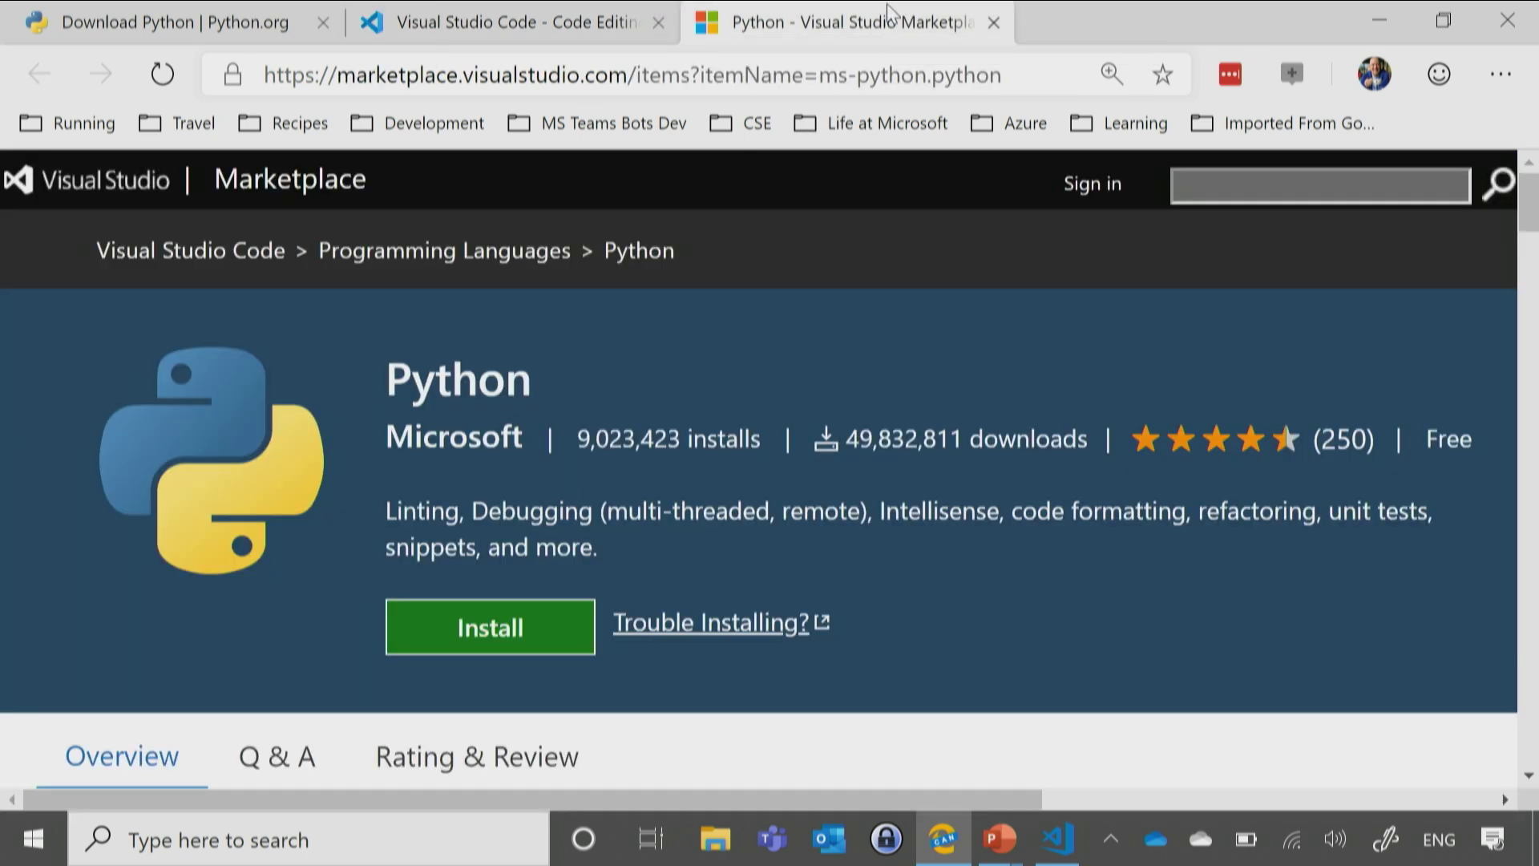